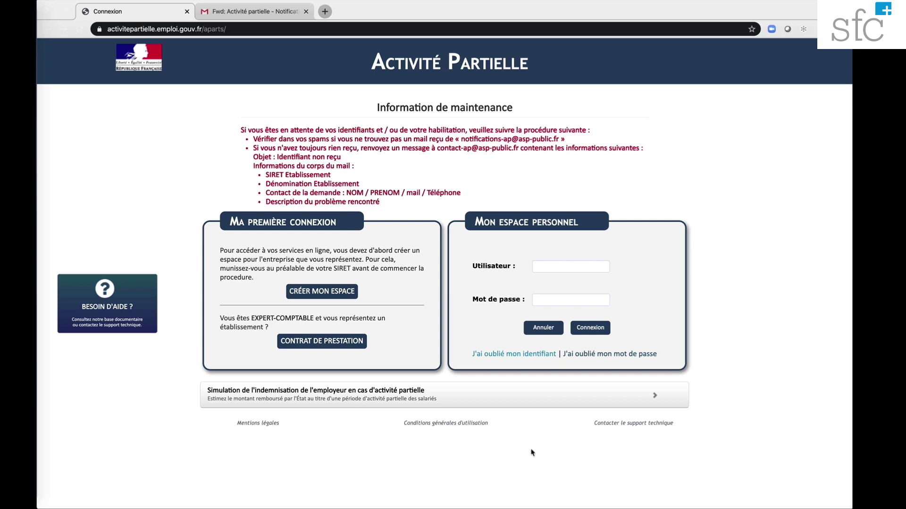
# Log in to APART with the account's username and password
pyautogui.click(554, 270)
pyautogui.write('joh')
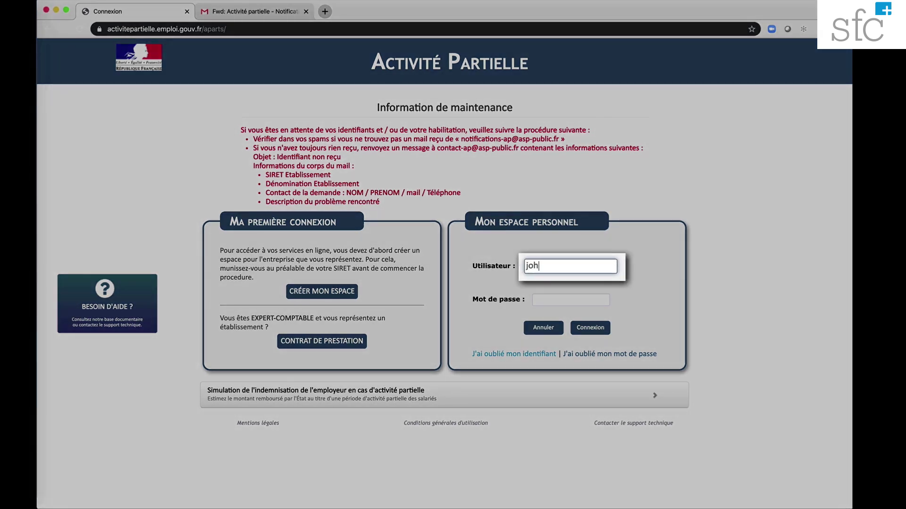
pyautogui.write('n.doe')
pyautogui.click(567, 301)
pyautogui.write('••••••')
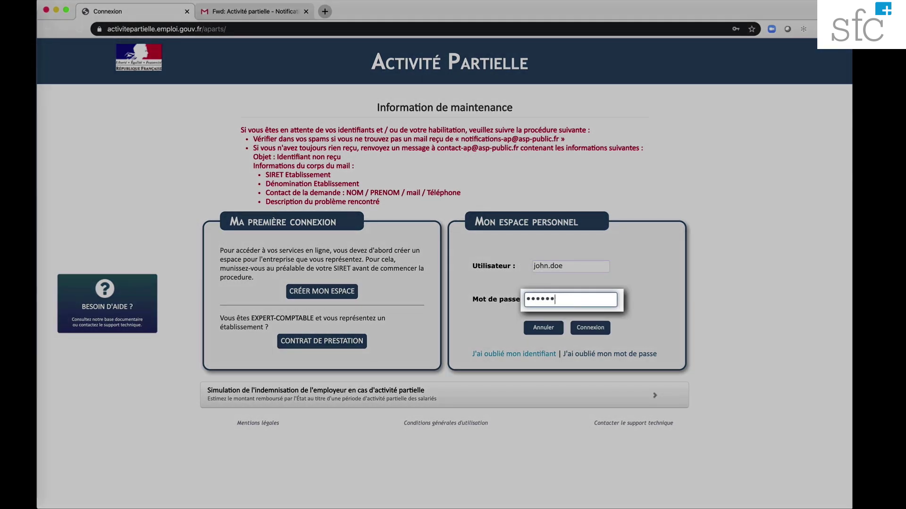
pyautogui.write('•')
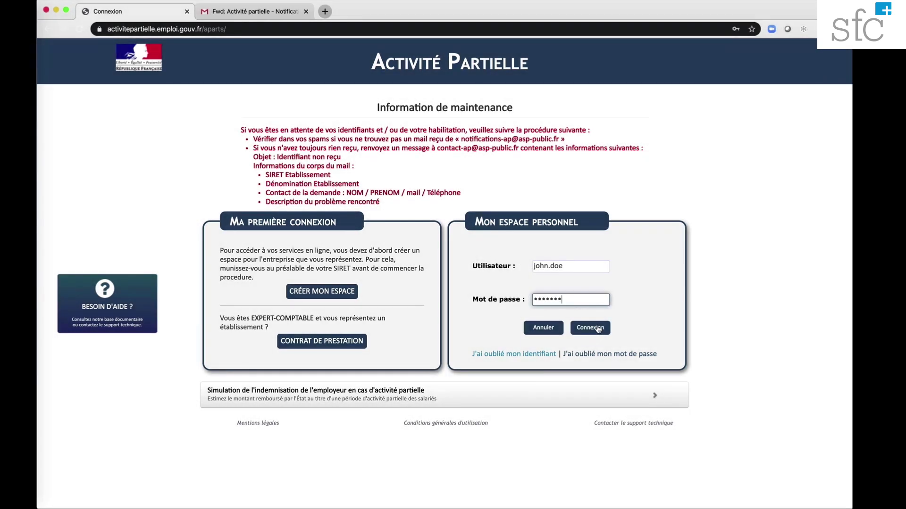
pyautogui.click(598, 329)
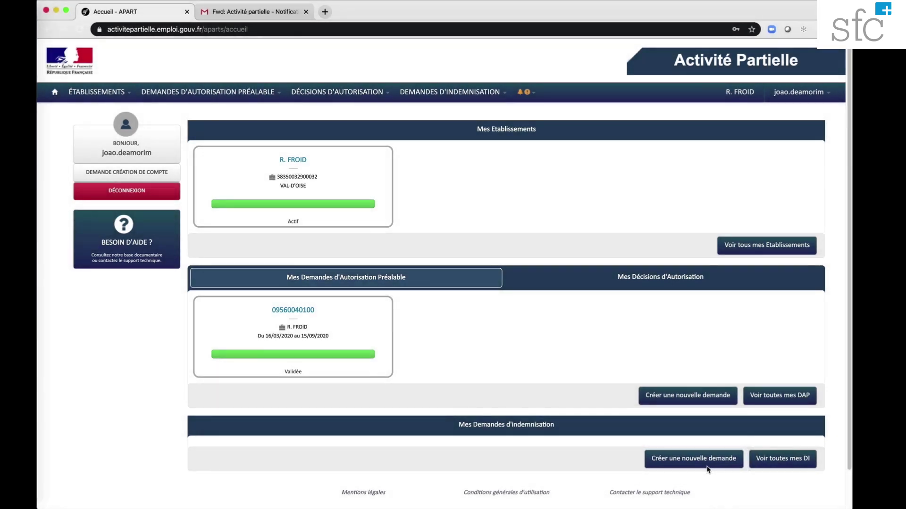
# Start a new demande d'indemnisation from Mes Demandes d'indemnisation
pyautogui.click(707, 464)
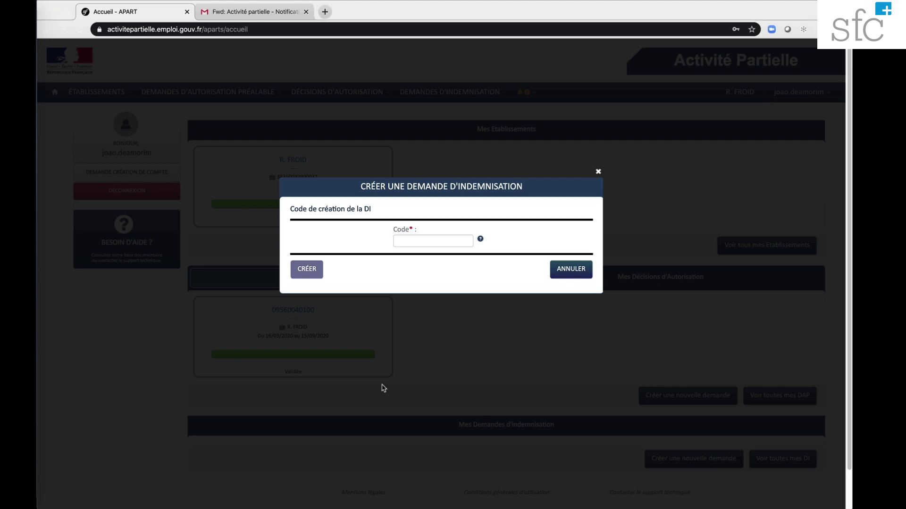
# Switch to the Gmail tab showing the forwarded Activité partielle authorisation email
pyautogui.click(252, 15)
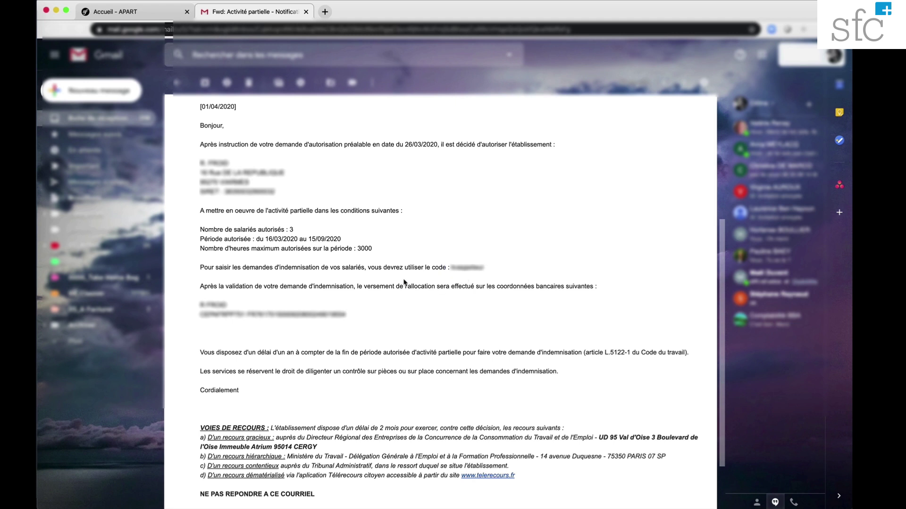
# Copy the code after 'utiliser le code' in the email and return to the APART form
pyautogui.click(147, 18)
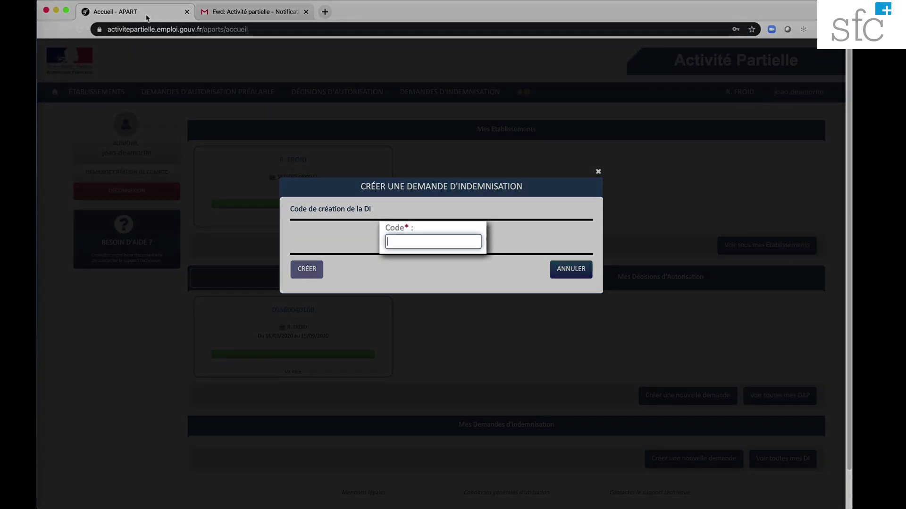
pyautogui.click(226, 13)
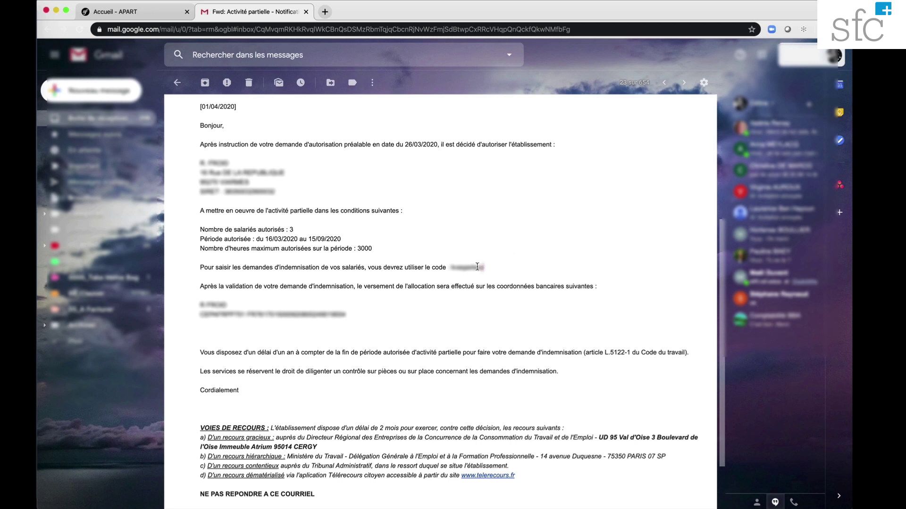
pyautogui.moveTo(484, 268); pyautogui.dragTo(451, 264)
pyautogui.hotkey('ctrl', 'shift', 'Tab')
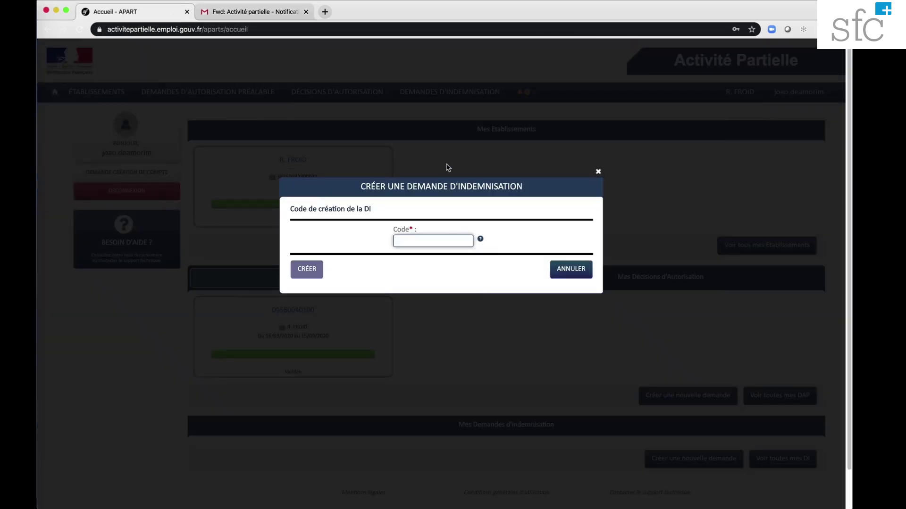
# Paste the code and create the demande d'indemnisation for mars 2020
pyautogui.press('super+v')
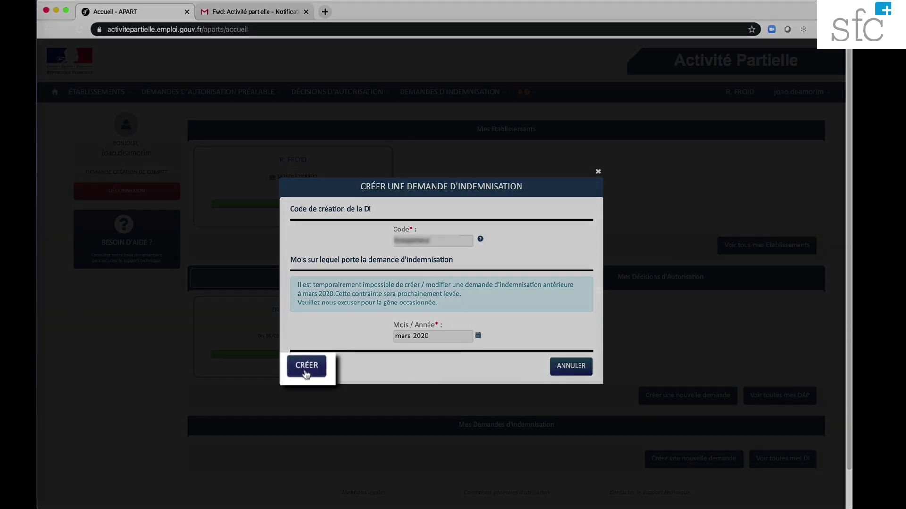
pyautogui.click(306, 373)
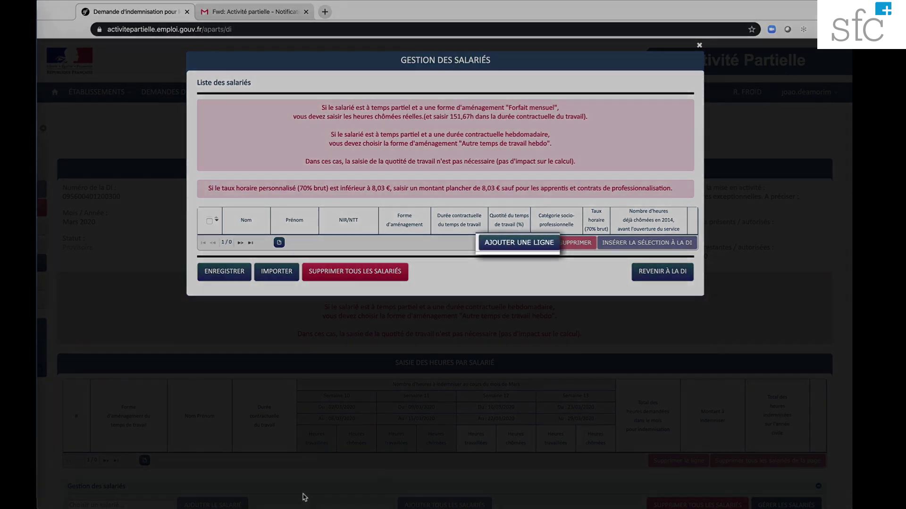
# Add an employee row with the employee's surname, first name and NIR, and list the Forme d'aménagement options
pyautogui.click(519, 243)
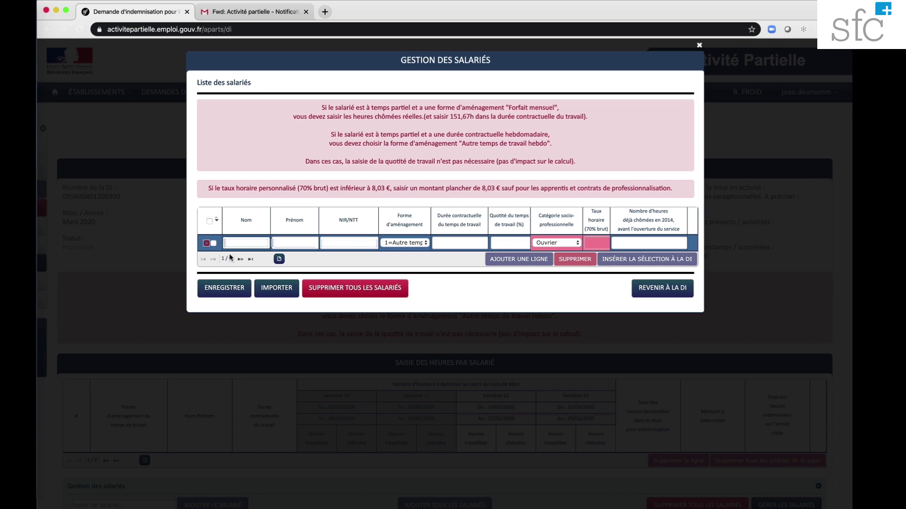
pyautogui.press('Tab')
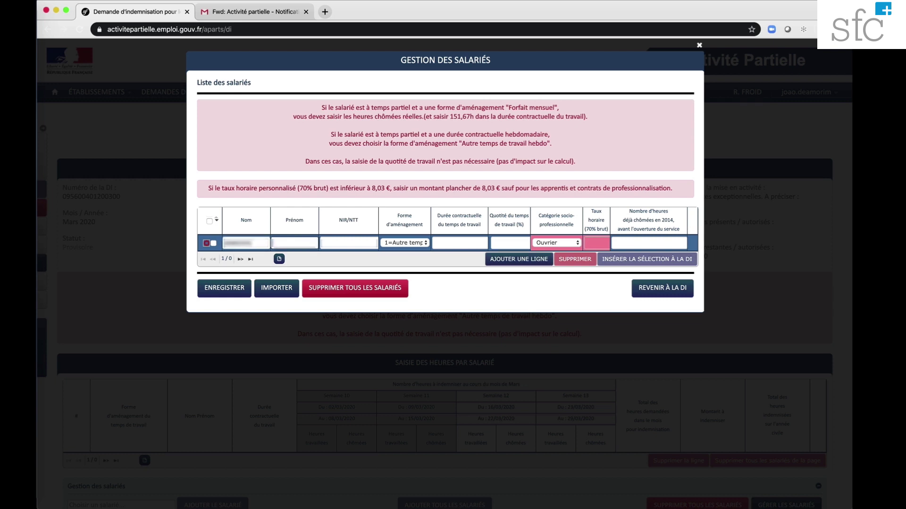
pyautogui.press('Tab')
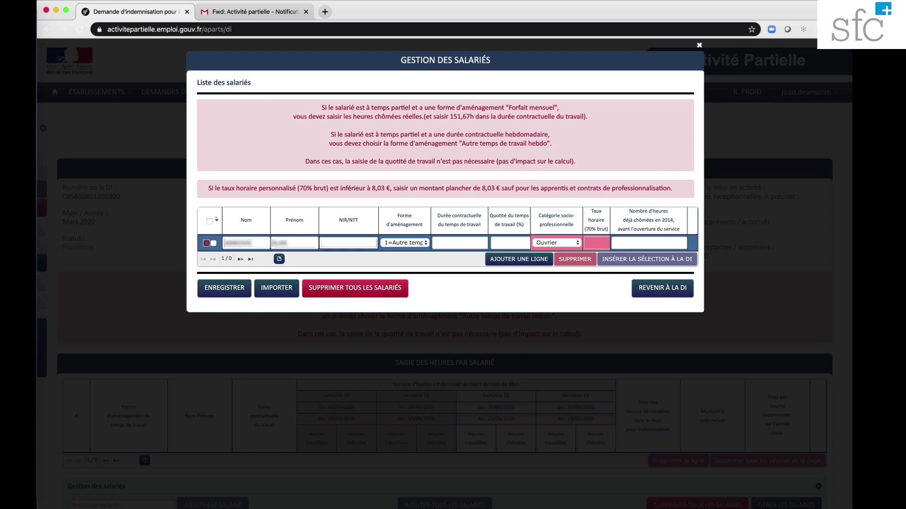
pyautogui.click(426, 243)
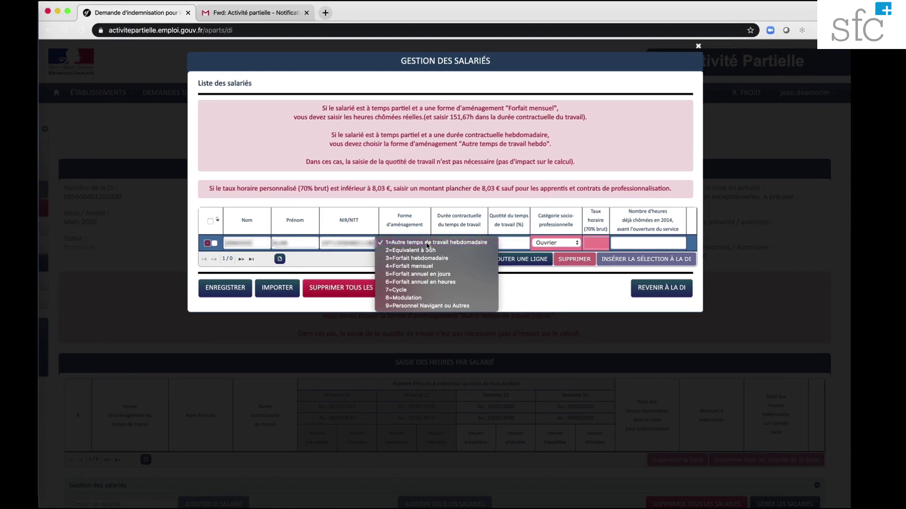
# Keep 1=Autre temps de travail hebdomadaire and set the contractual duration to 35
pyautogui.click(428, 243)
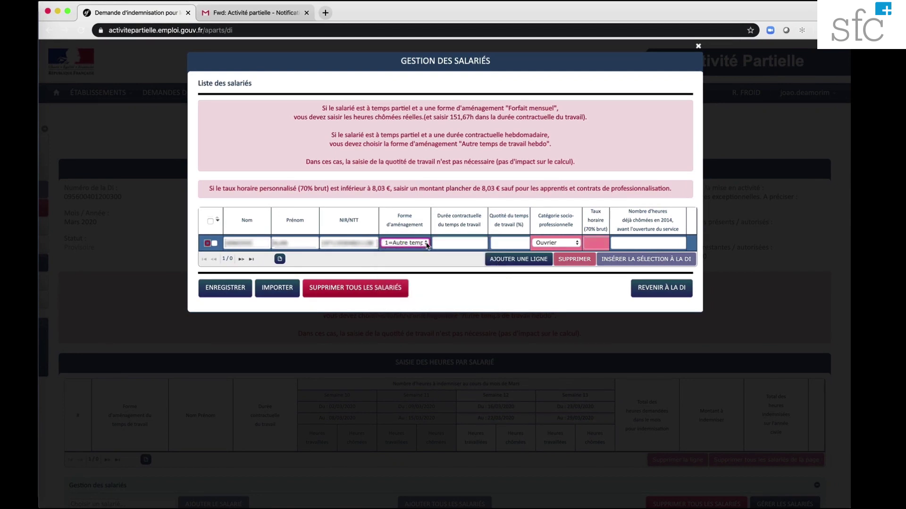
pyautogui.click(461, 244)
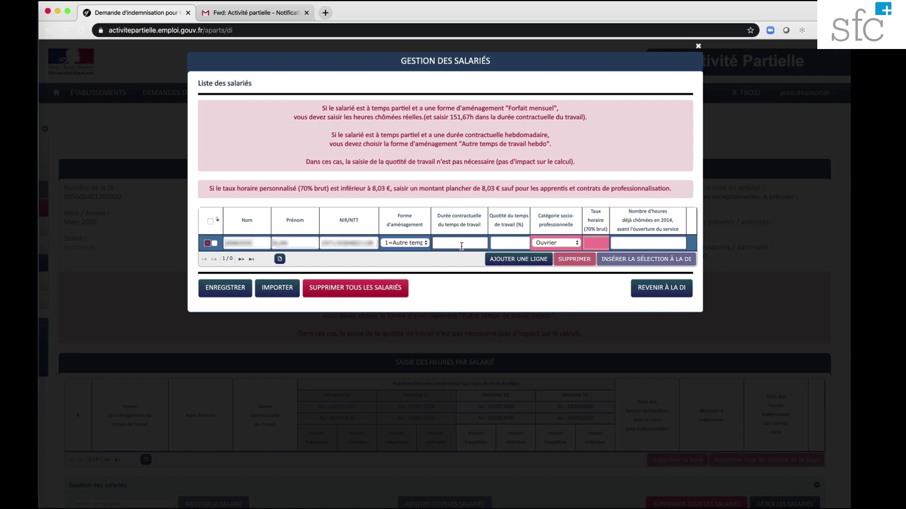
pyautogui.write('35')
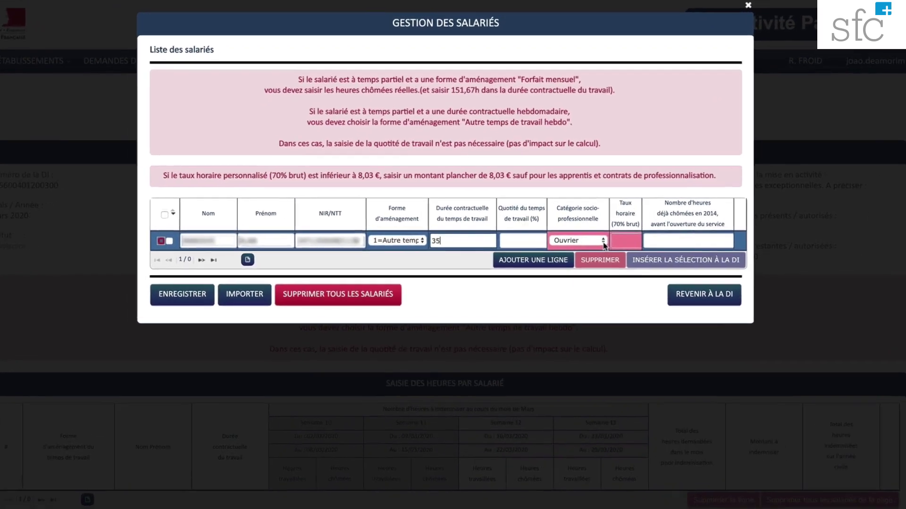
# Set the category to Employés Techniciens et Agents de Maîtrise and select the Taux horaire field
pyautogui.click(575, 242)
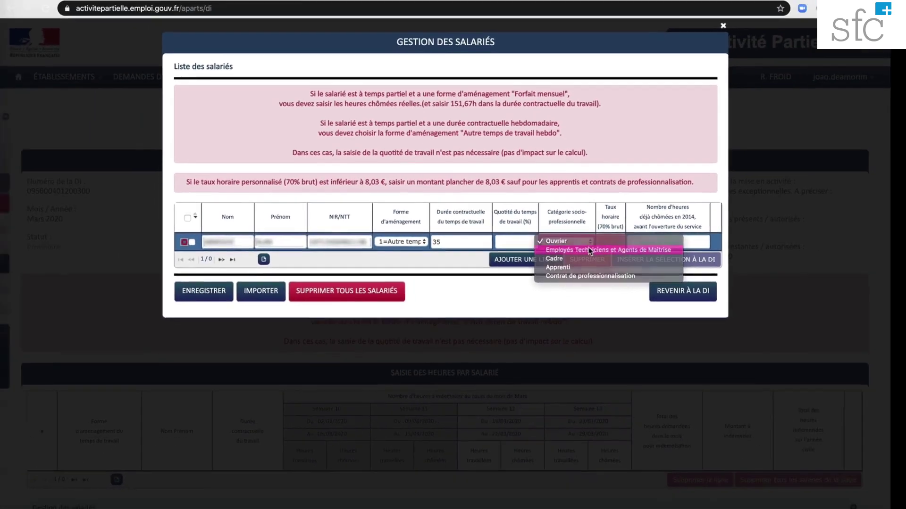
pyautogui.click(650, 248)
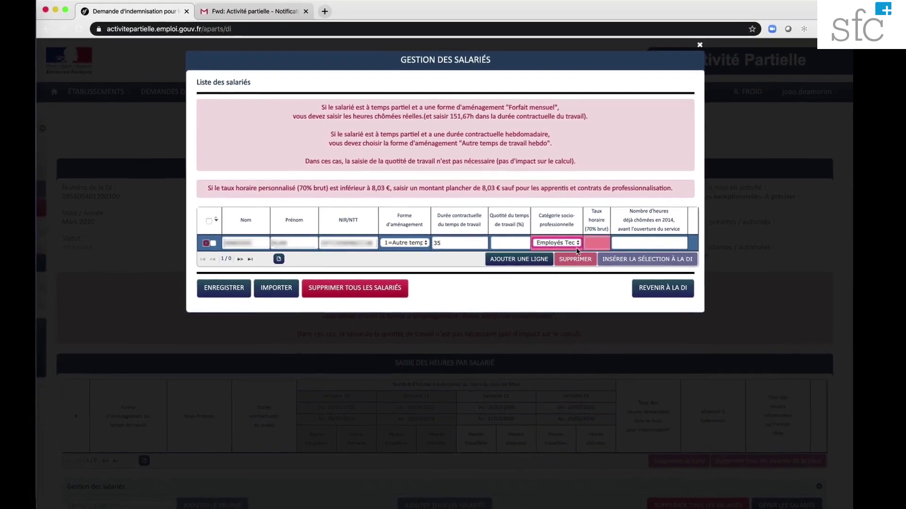
pyautogui.click(594, 243)
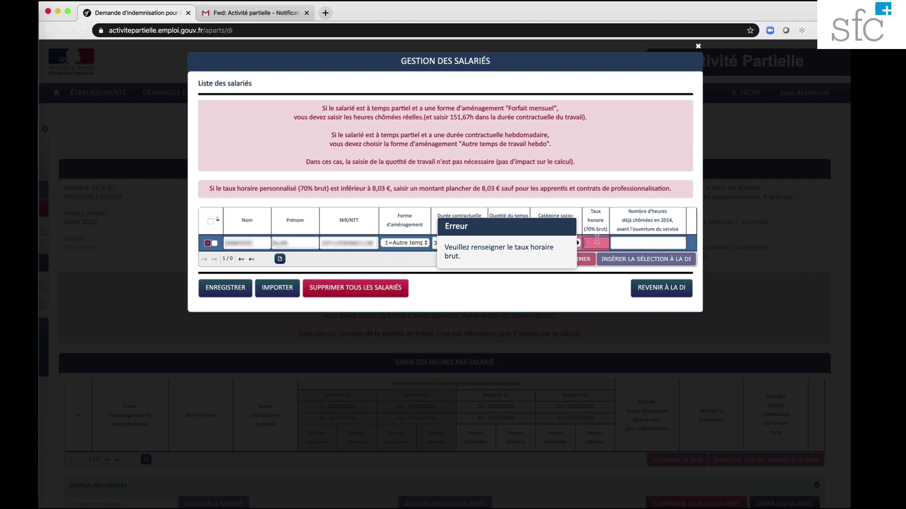
# Enter a 9,23 gross hourly rate and 0 hours already chômées, then save the row
pyautogui.write('9,23')
pyautogui.click(618, 242)
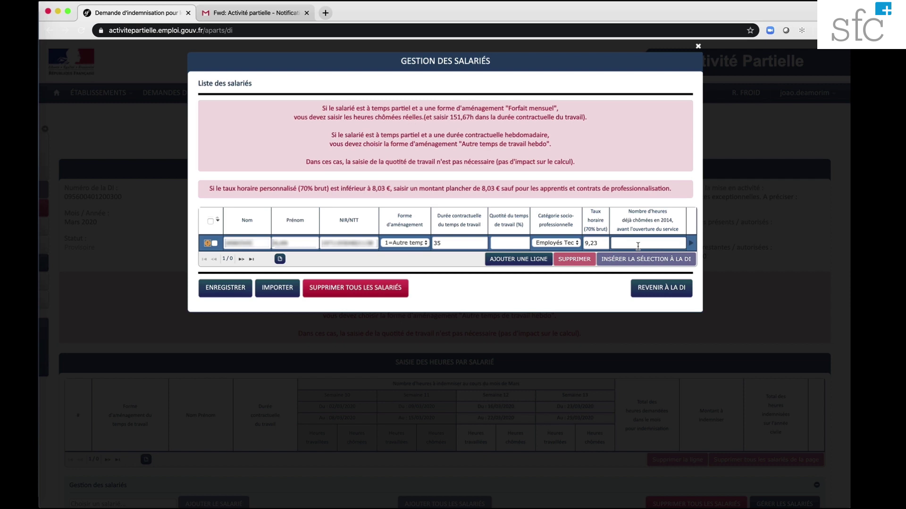
pyautogui.write('0')
pyautogui.click(690, 245)
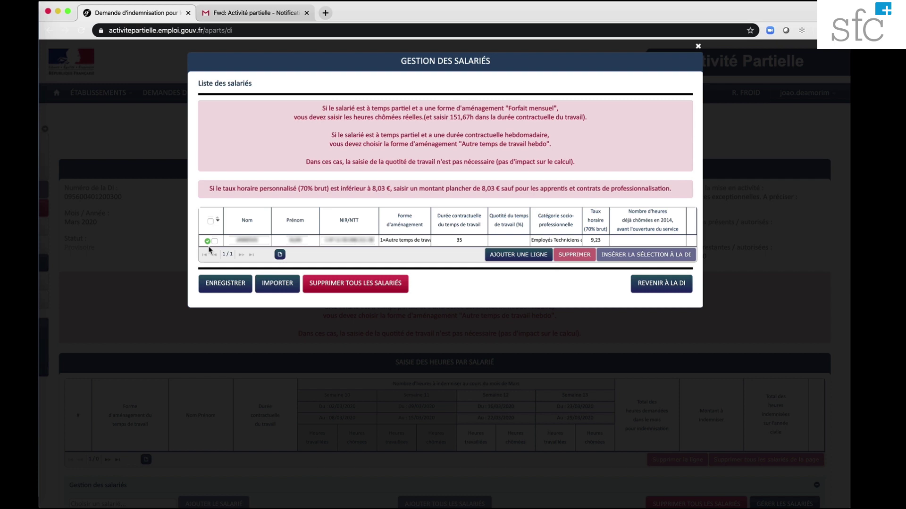
# Add another blank employee row with AJOUTER UNE LIGNE
pyautogui.click(509, 258)
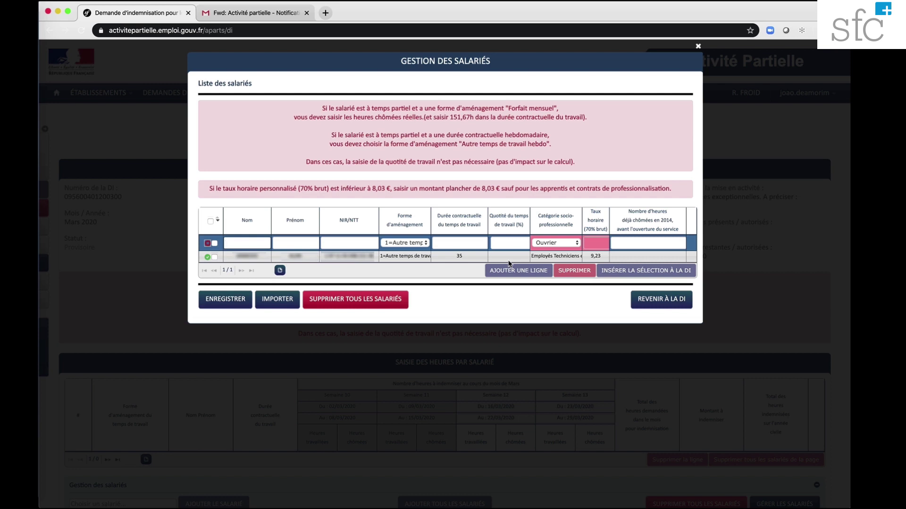
# Leave Gestion des salariés and return to the Mars 2020 demande d'indemnisation hours table
pyautogui.click(509, 265)
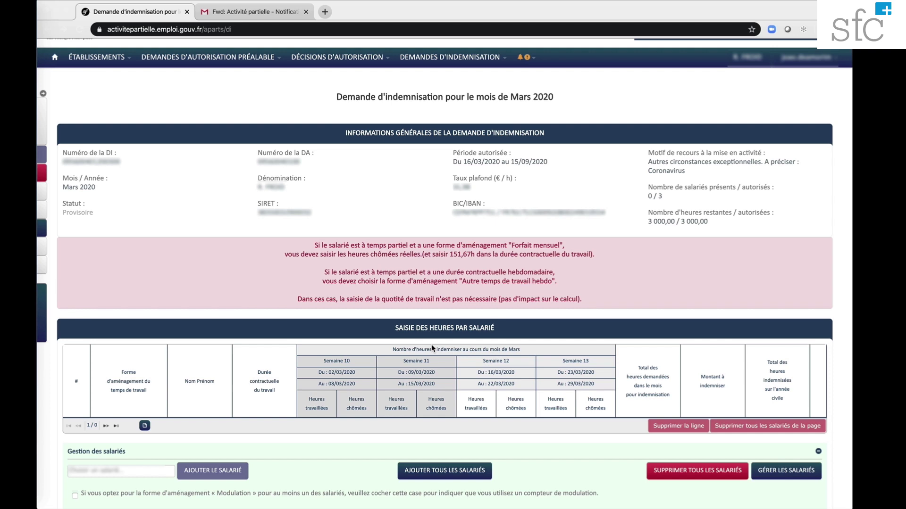
# Search for the employee by their identifier and add them to the hours table with a 35,00 contract
pyautogui.click(125, 471)
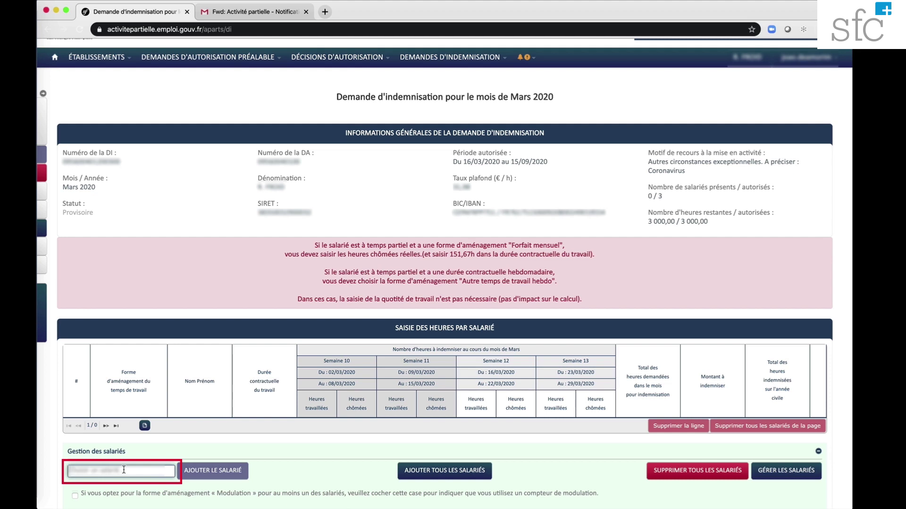
pyautogui.write('2000')
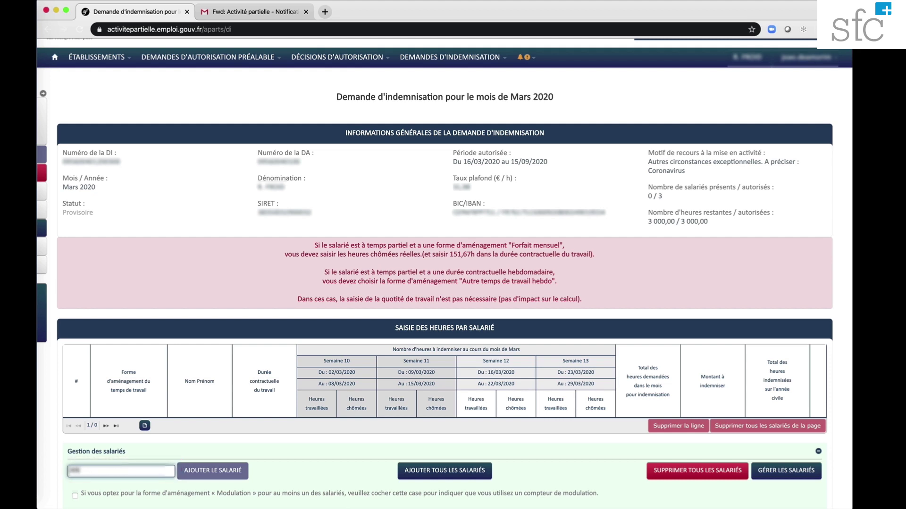
pyautogui.write('2020')
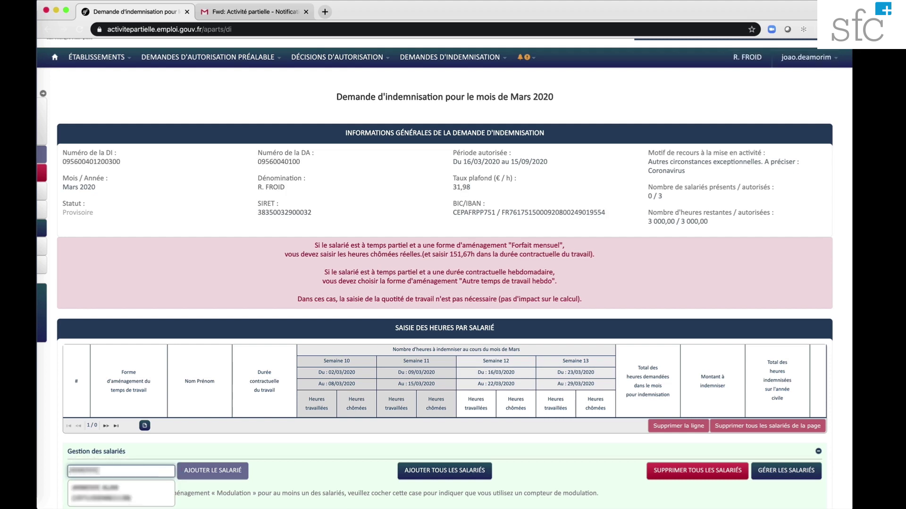
pyautogui.click(102, 491)
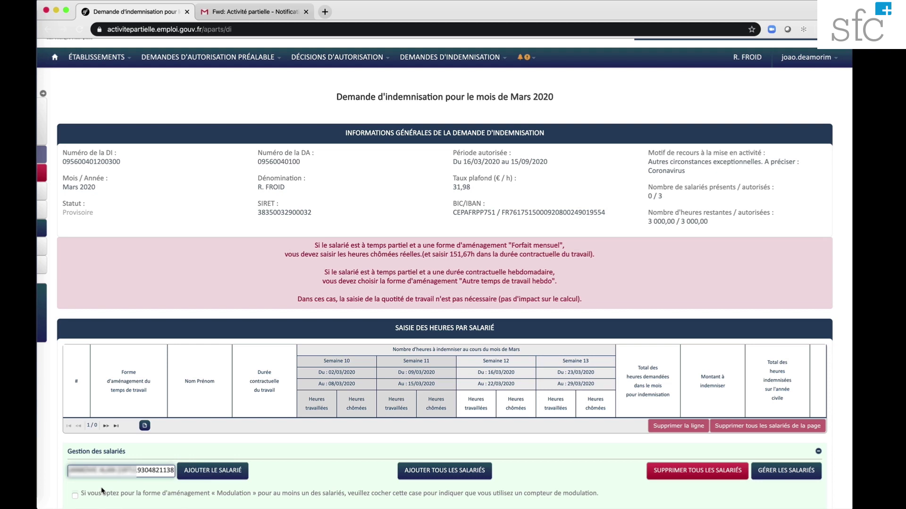
pyautogui.click(213, 472)
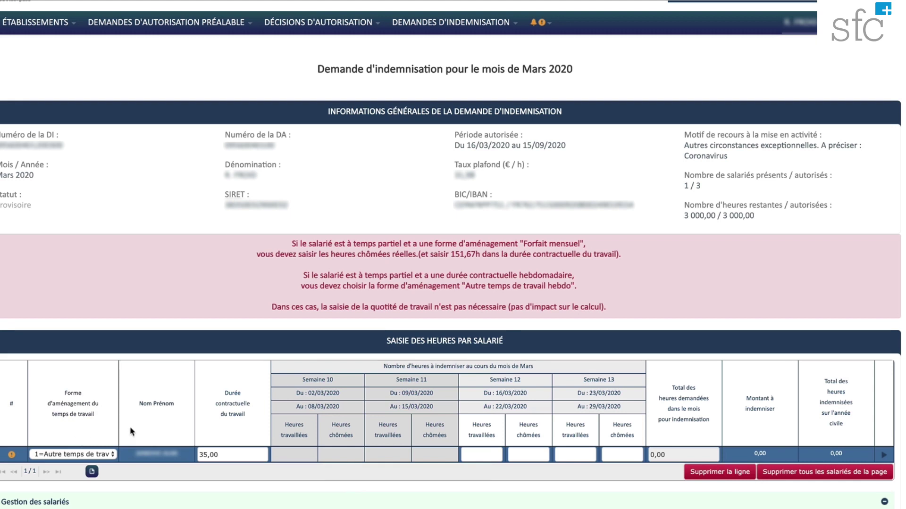
pyautogui.moveTo(217, 438)
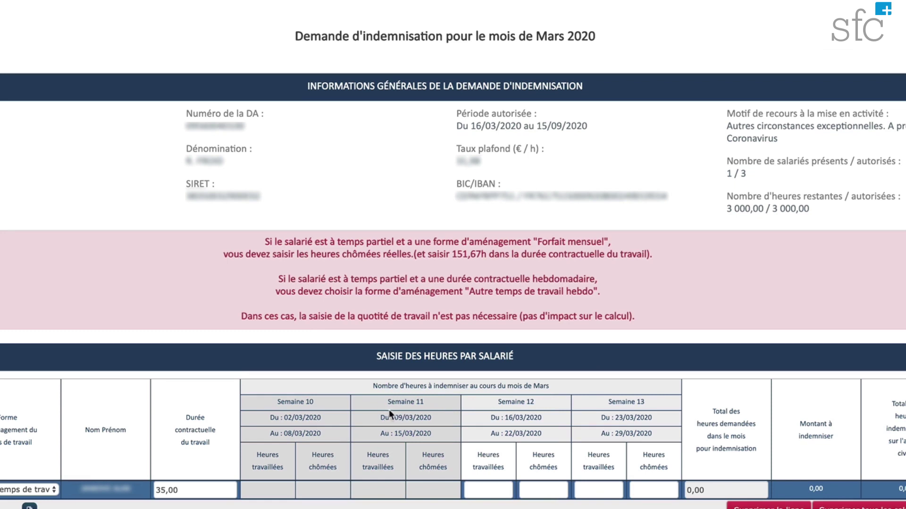
# Enter 0 worked hours for Semaine 12 and Semaine 13, giving 35,00 idle hours each
pyautogui.moveTo(445, 468)
pyautogui.click(486, 483)
pyautogui.click(488, 489)
pyautogui.write('0')
pyautogui.click(598, 489)
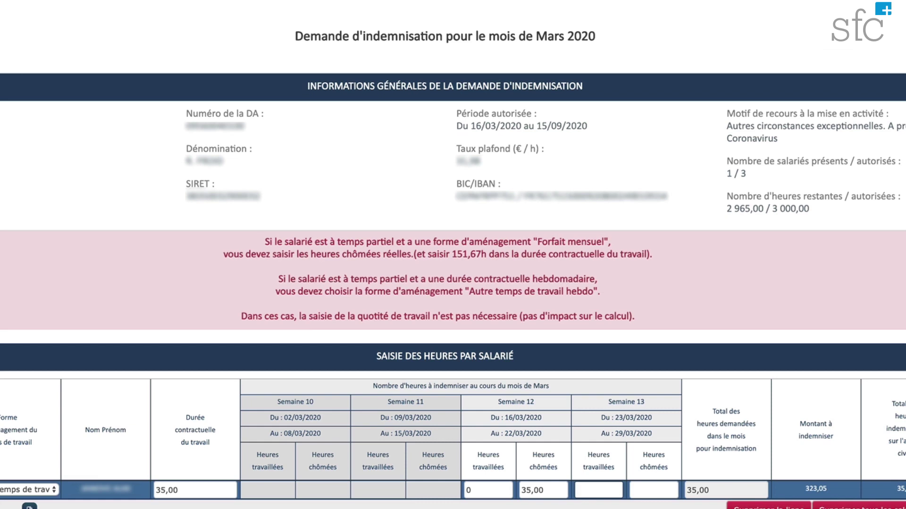
pyautogui.write('0')
pyautogui.press('Tab')
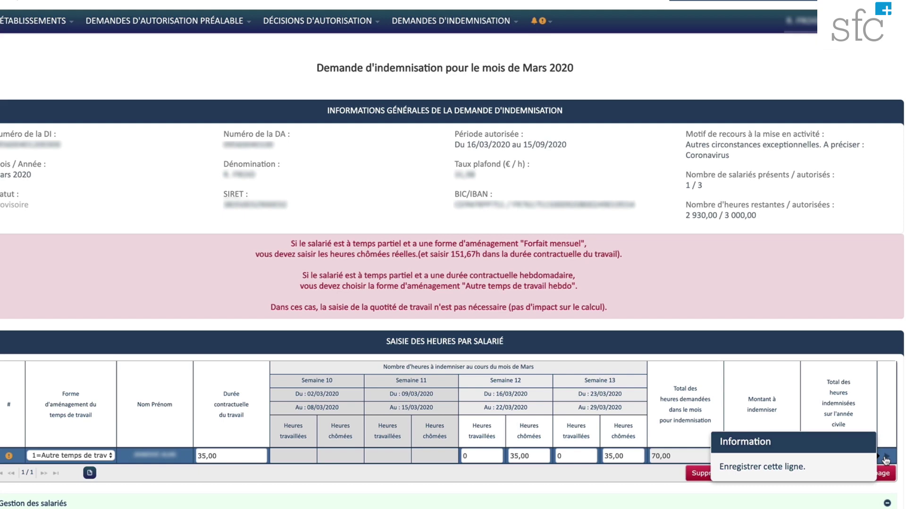
# Save the employee's hours row: 70,00 hours and 646,10 € to indemnify
pyautogui.click(886, 460)
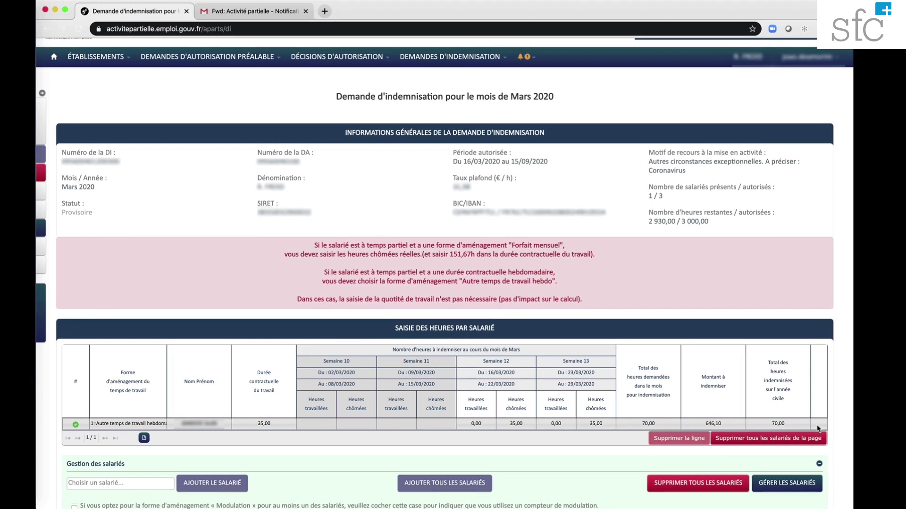
pyautogui.scroll(-1, 438, 477)
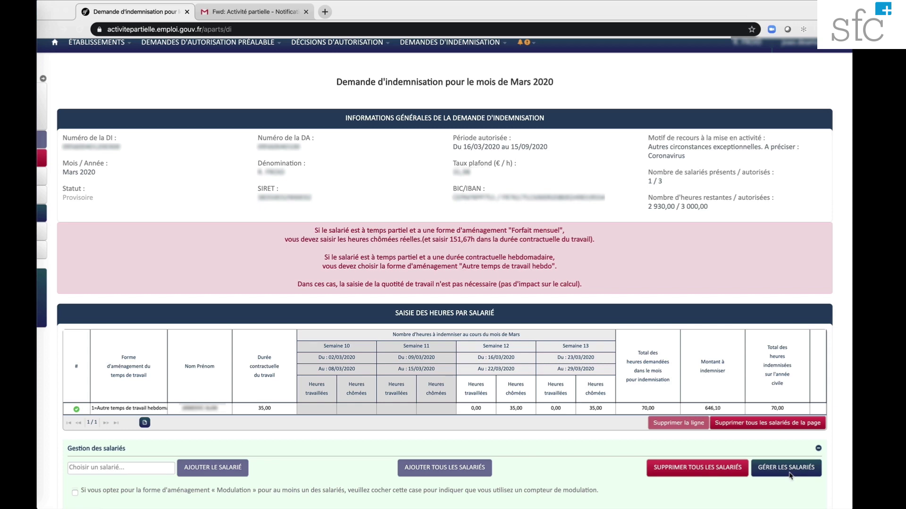
pyautogui.scroll(-1, 789, 476)
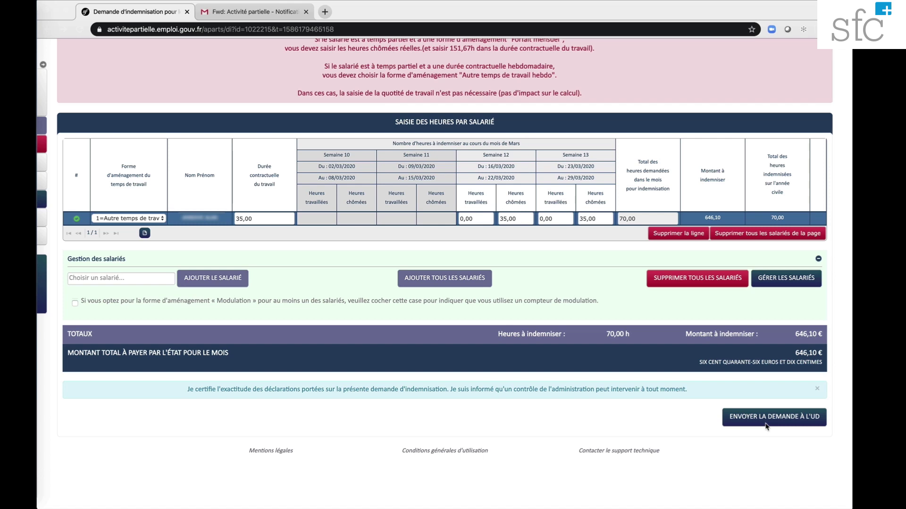
pyautogui.scroll(5, 433, 482)
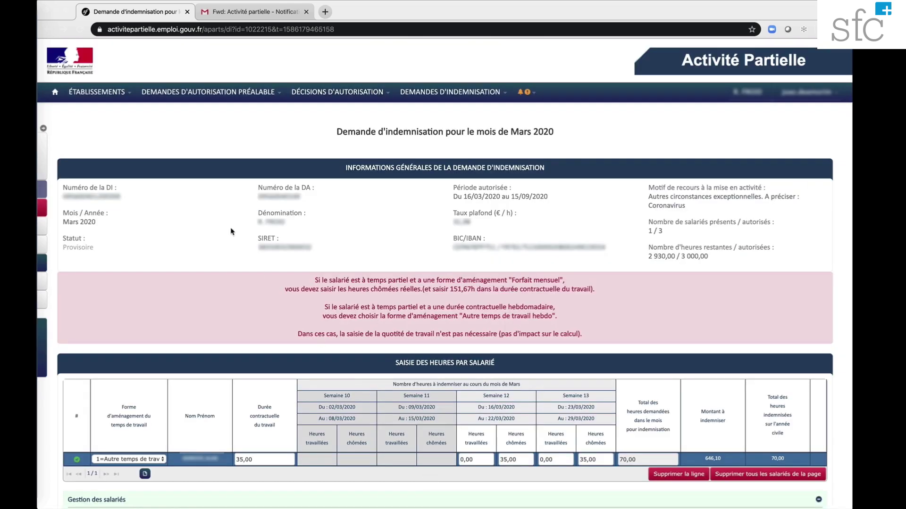
# Return to Accueil and reopen the Mars 2020 demande d'indemnisation
pyautogui.click(55, 94)
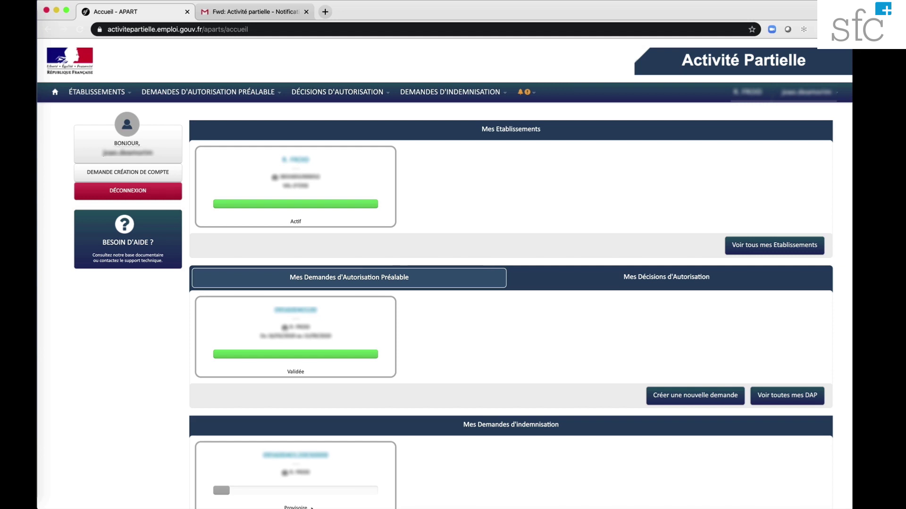
pyautogui.click(286, 456)
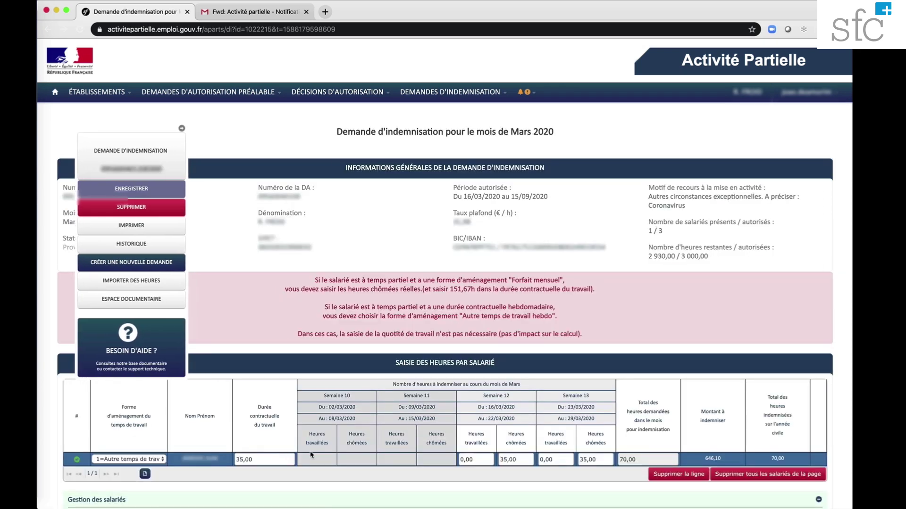
pyautogui.scroll(-1, 608, 397)
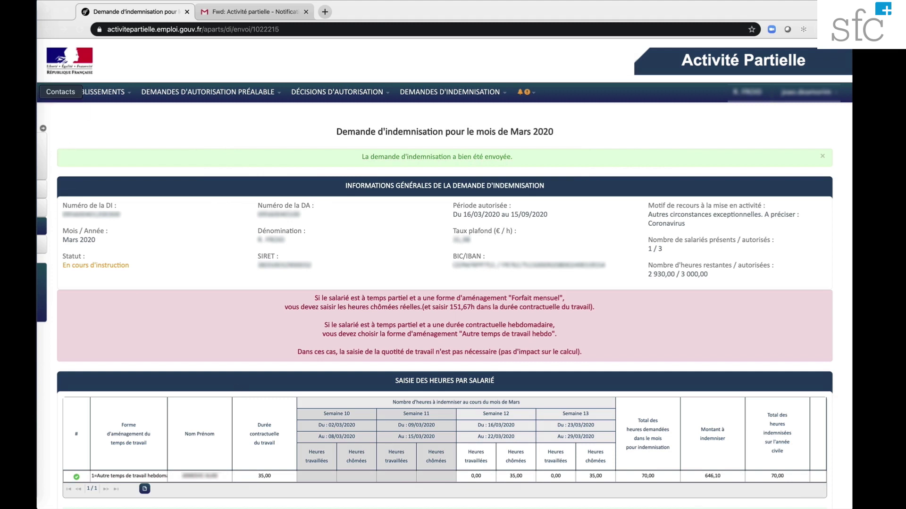
# Expand the sidebar menu to show the sent claim's actions: printing, history, new claim
pyautogui.click(54, 93)
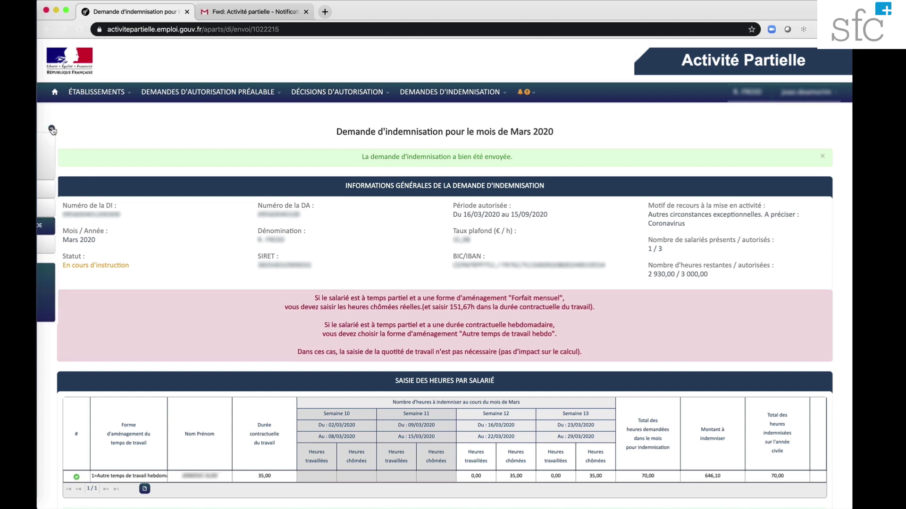
pyautogui.click(51, 130)
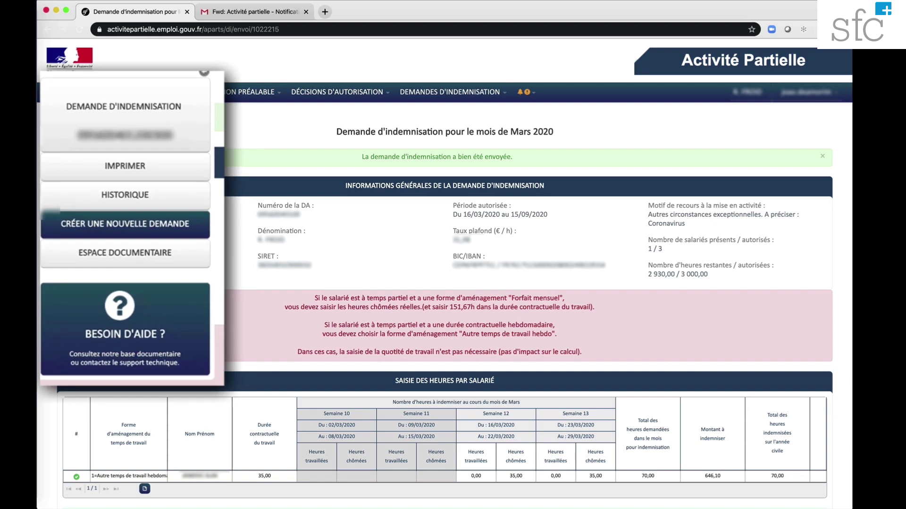